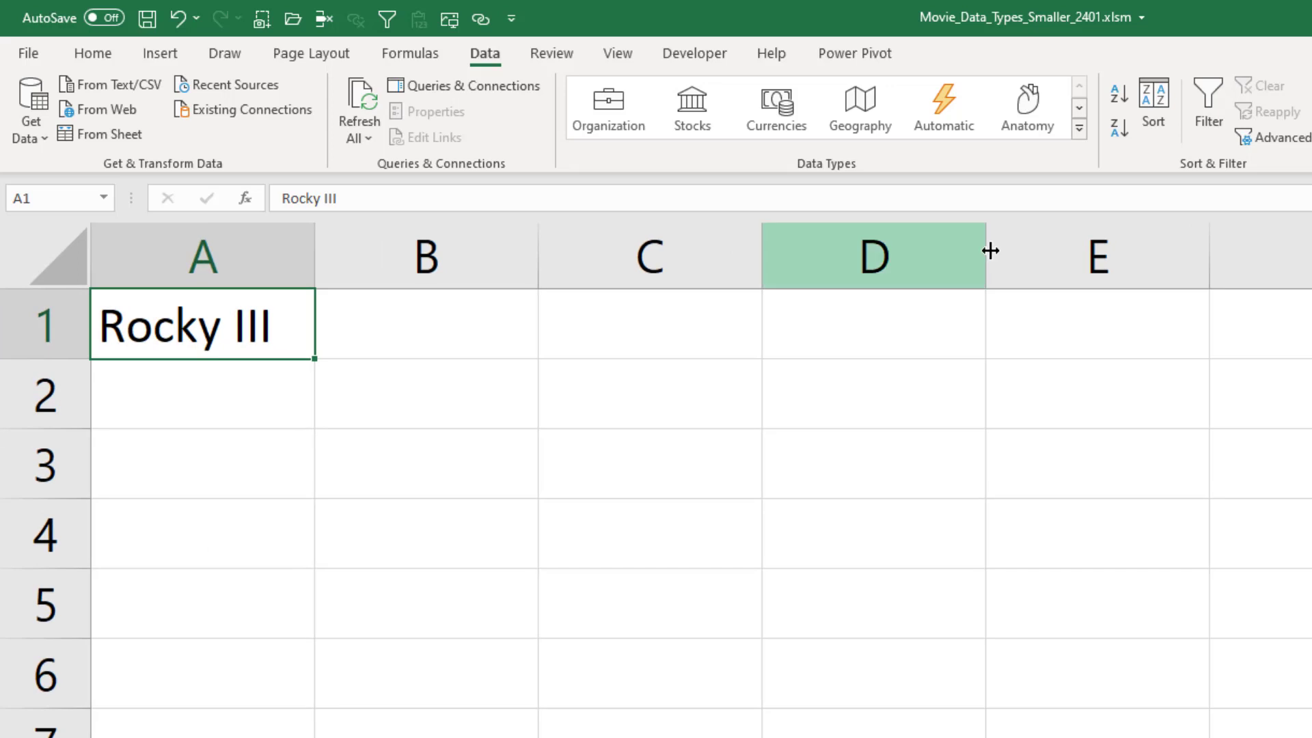
Convert Rocky III in cell A1 to the Wolfram Movies data type and open its data card
left_click(1078, 133)
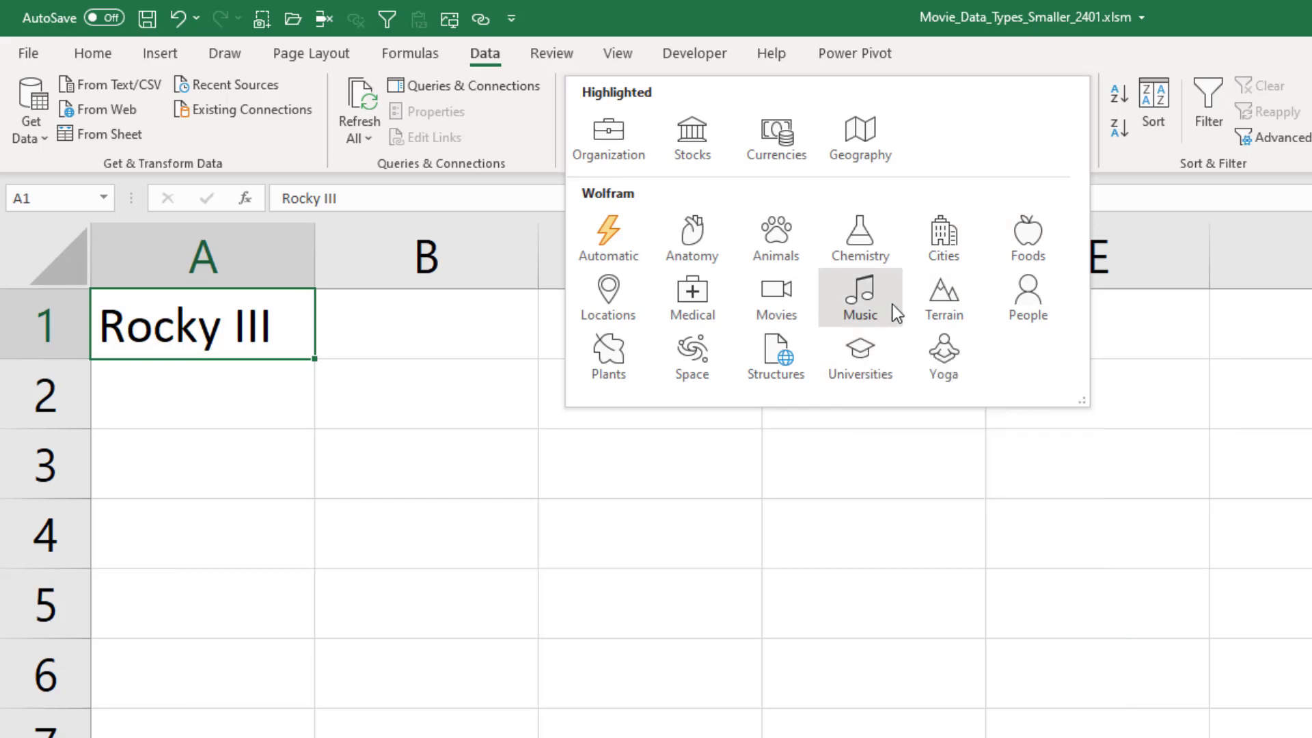
left_click(773, 292)
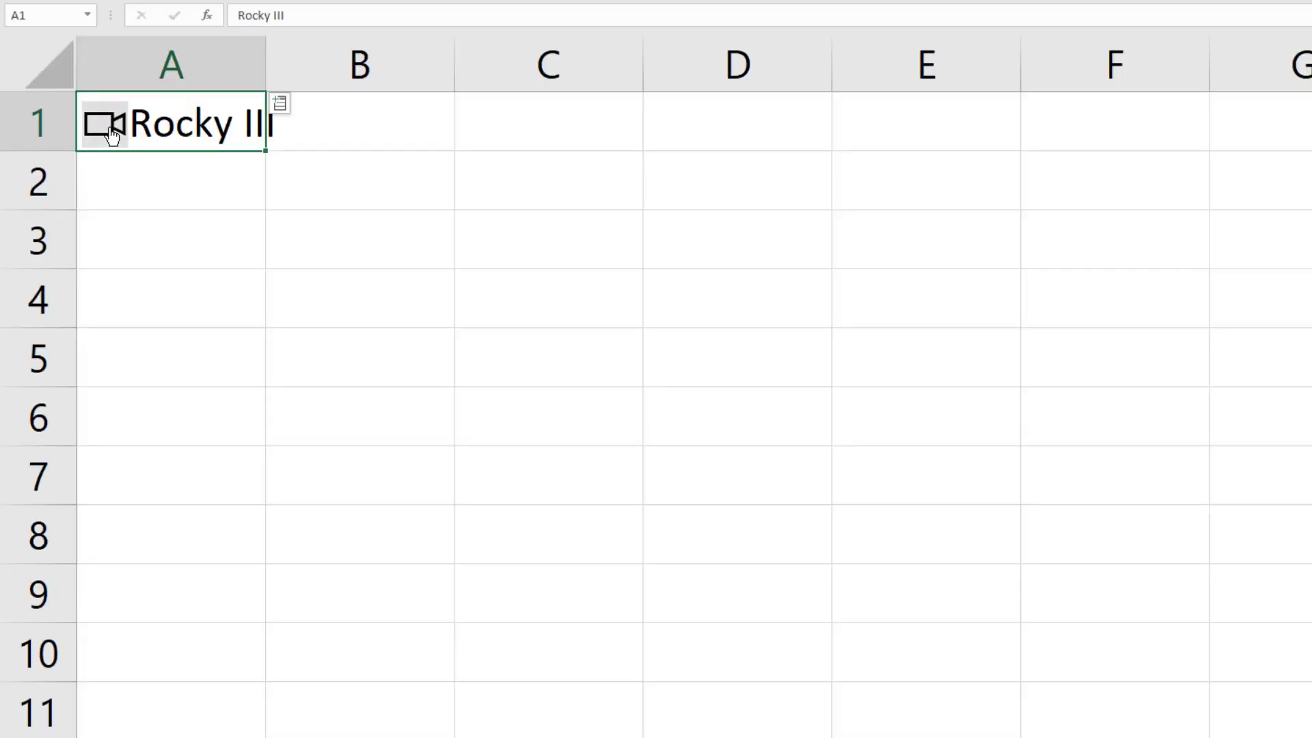
left_click(111, 131)
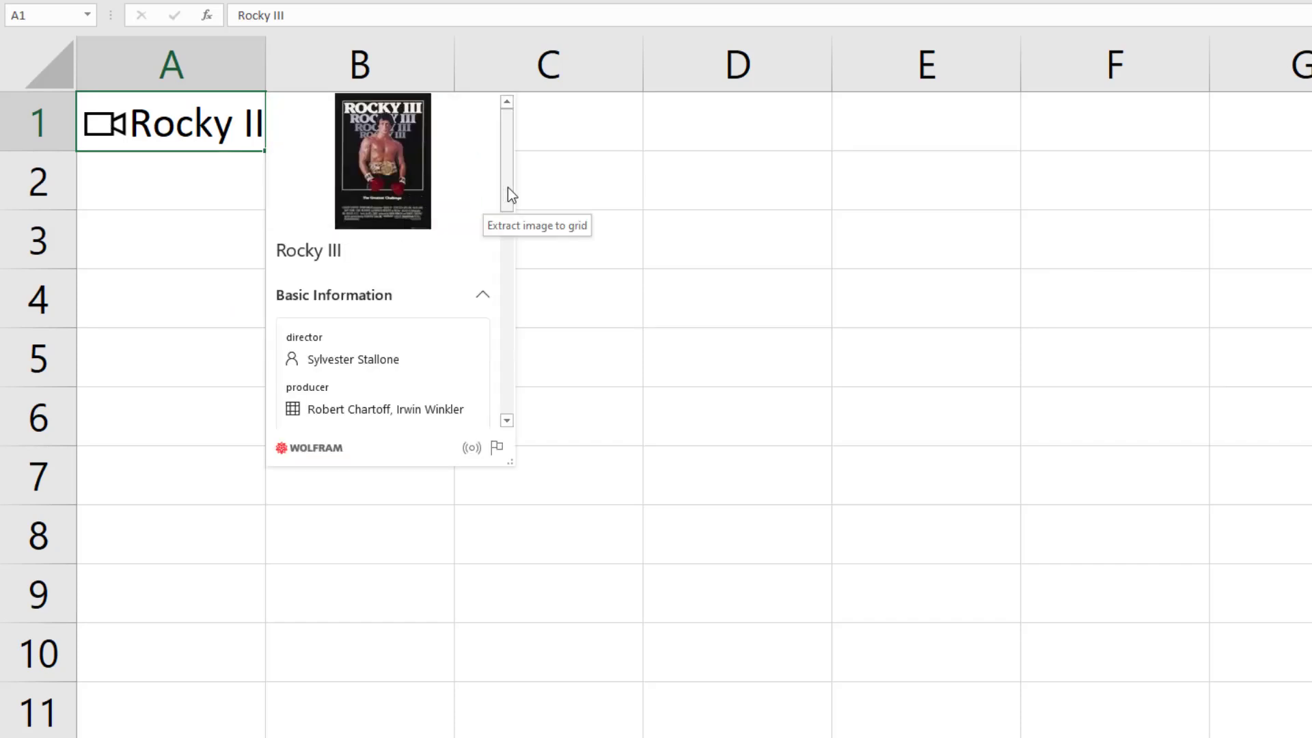
Examine the Basic Information on the Rocky III card and expand its Box Office section to view the receipts
left_click_drag(510, 170, 504, 232)
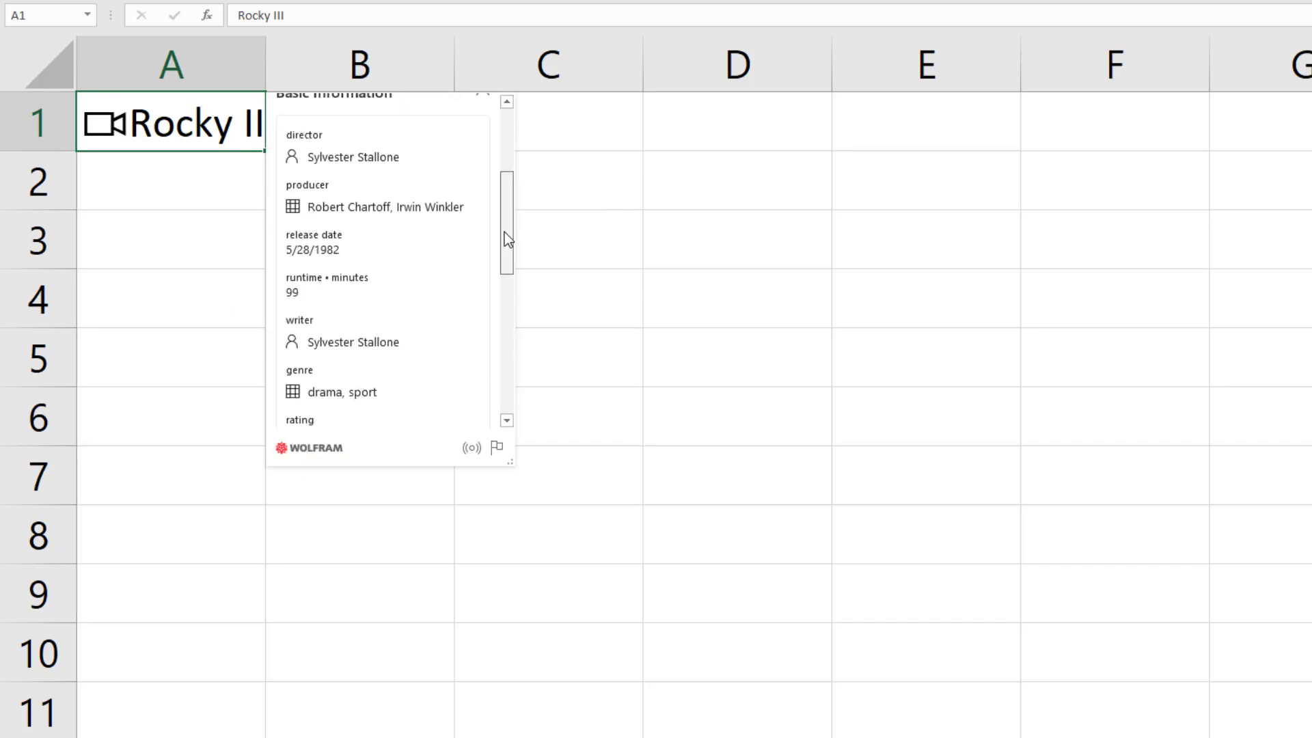
mouse_move(446, 198)
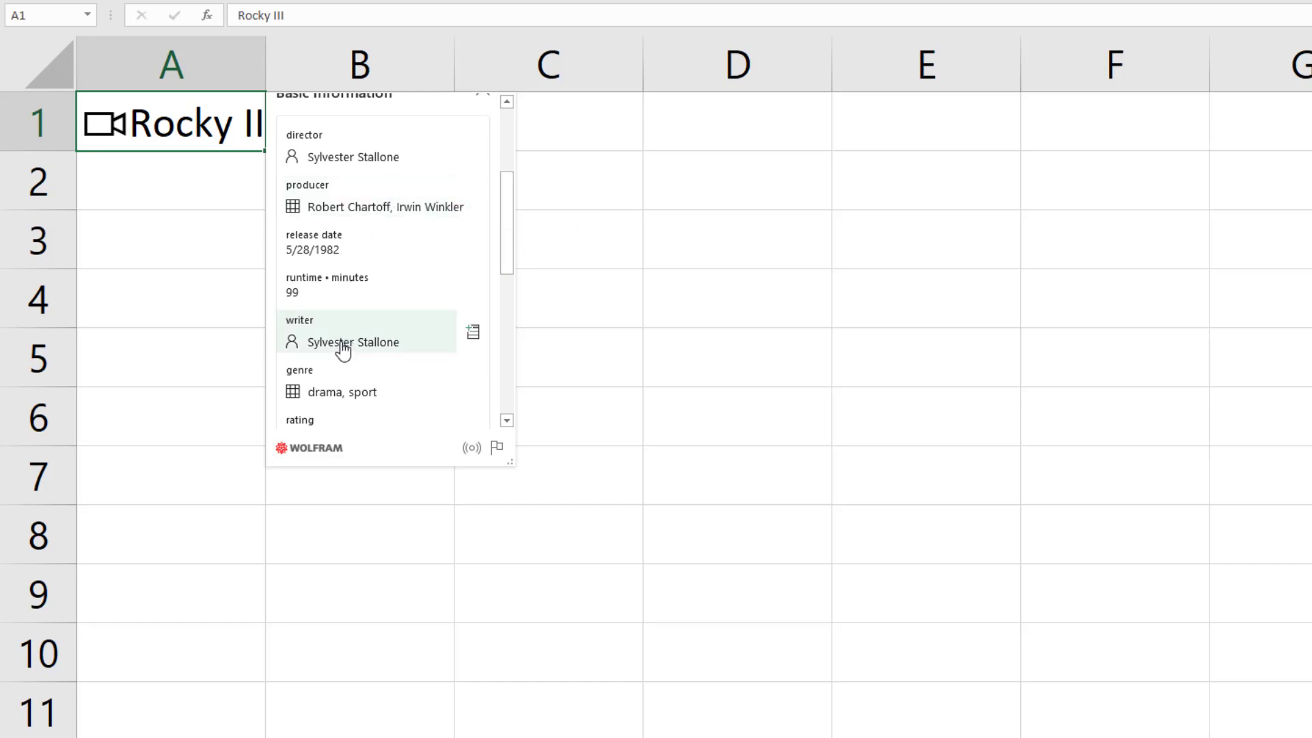
left_click_drag(510, 247, 500, 380)
left_click(482, 263)
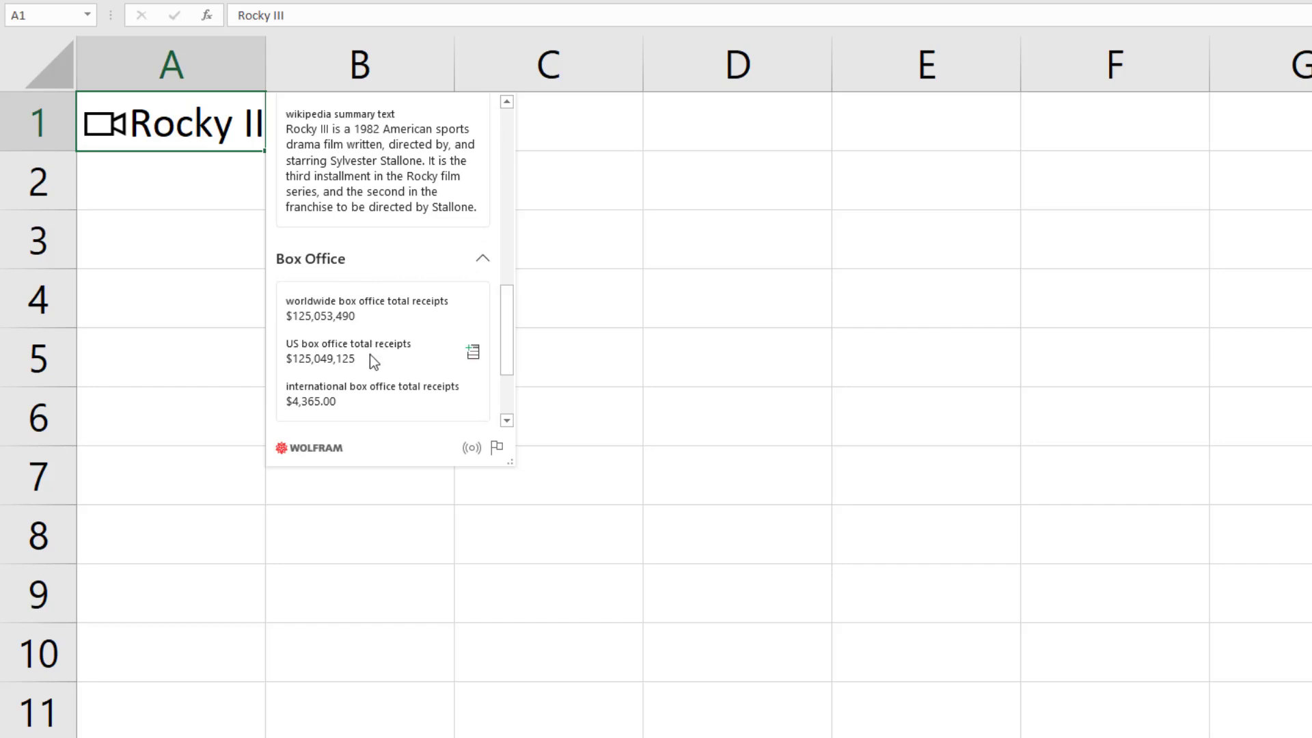
left_click_drag(509, 340, 512, 388)
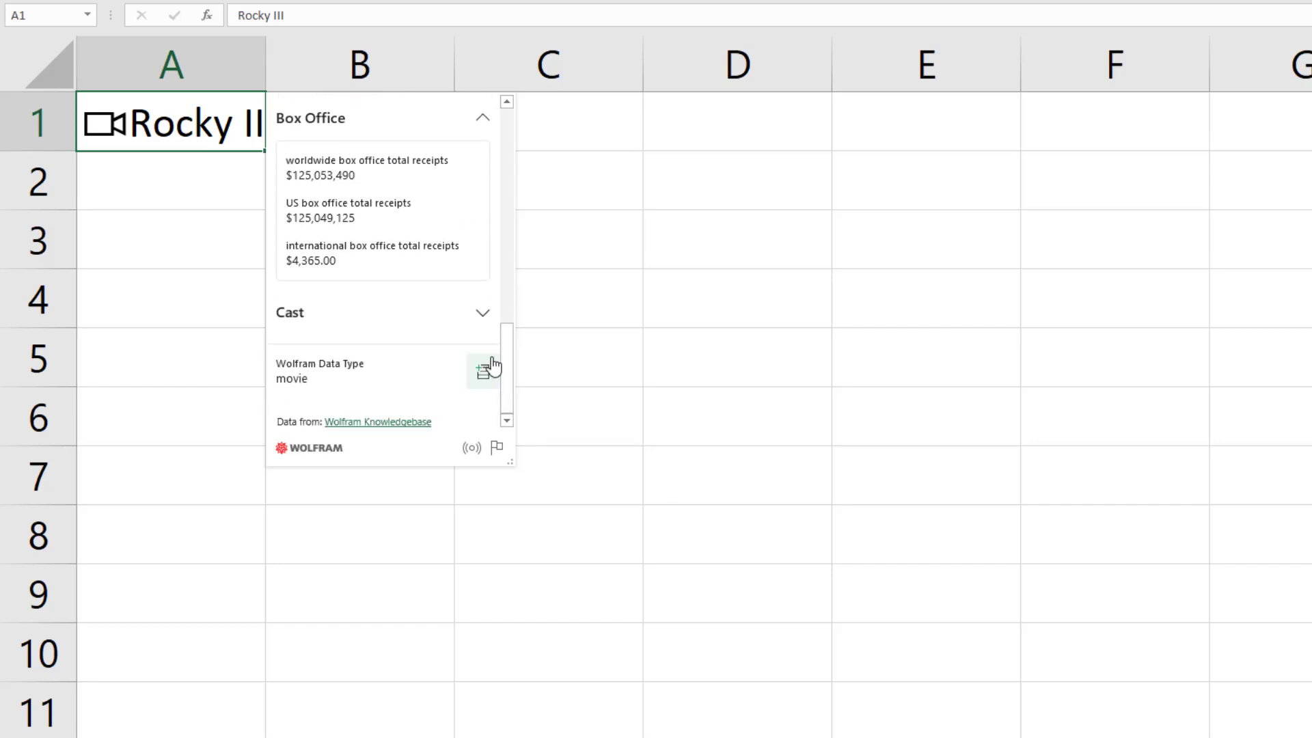
Expand the card's Cast section, enlarge the card and open the full cast and roles table
left_click(484, 315)
scroll(428, 329, "down", 3)
left_click_drag(510, 462, 735, 488)
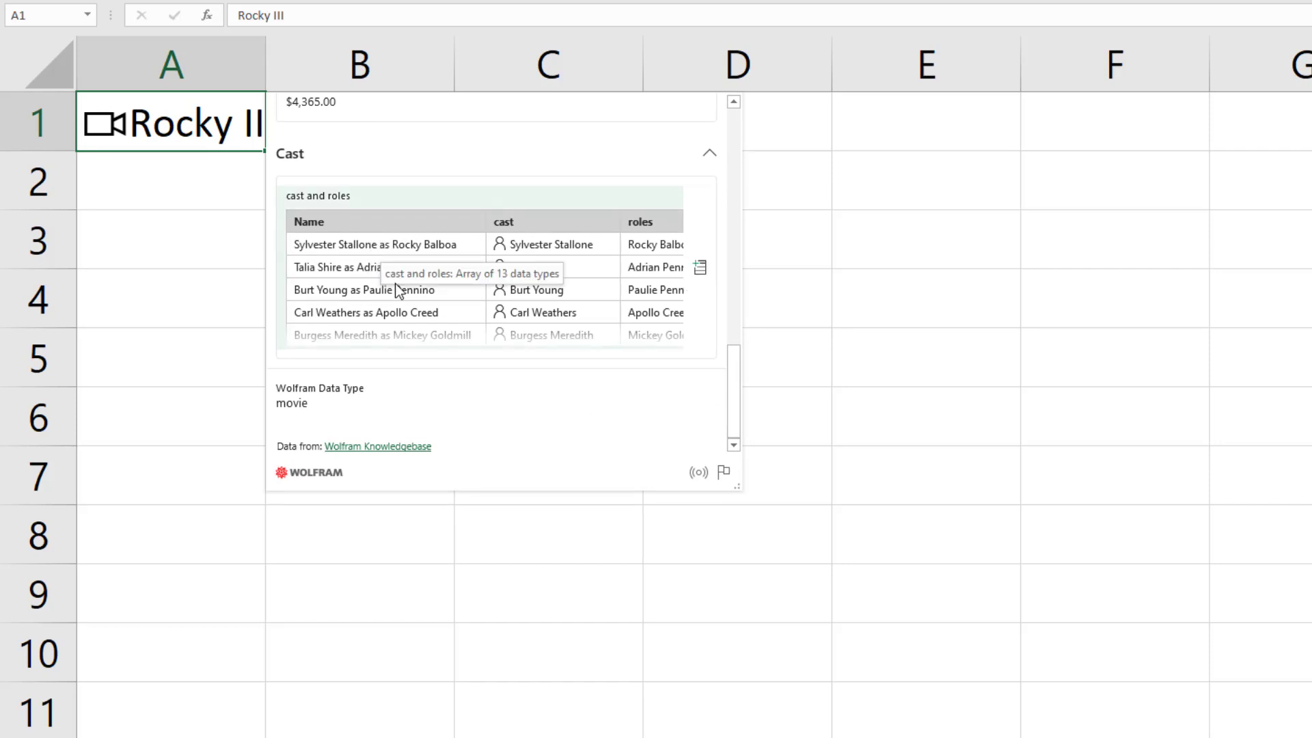
left_click(545, 249)
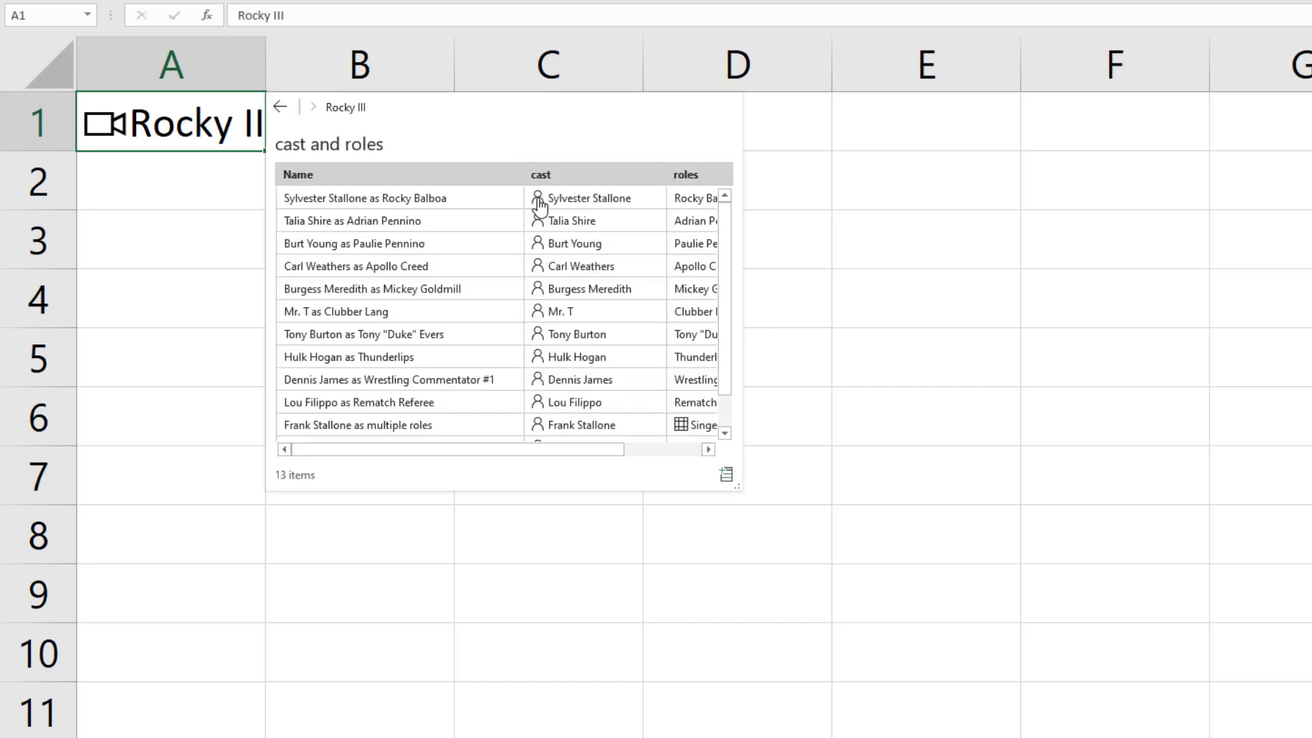
Open Sylvester Stallone's card from the cast table and examine his basic information
left_click(539, 202)
scroll(478, 321, "down", 2)
scroll(481, 335, "up", 2)
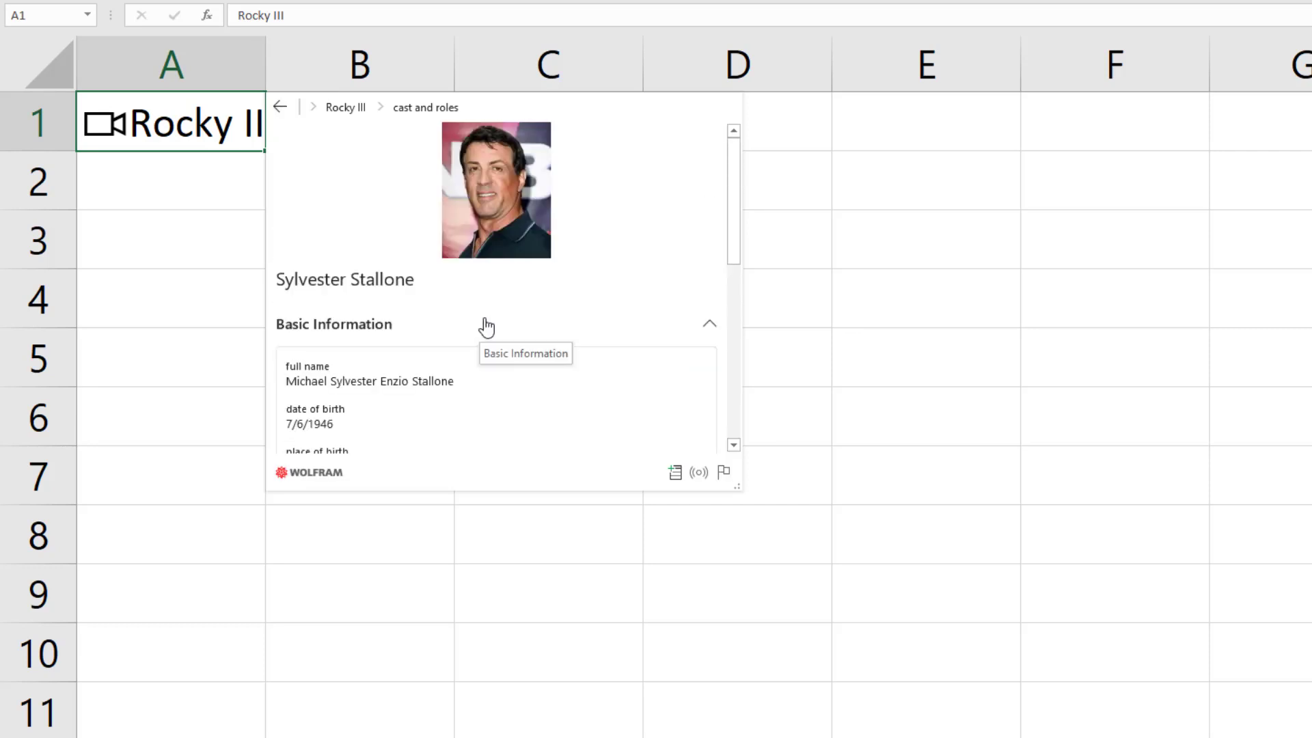
scroll(482, 338, "down", 3)
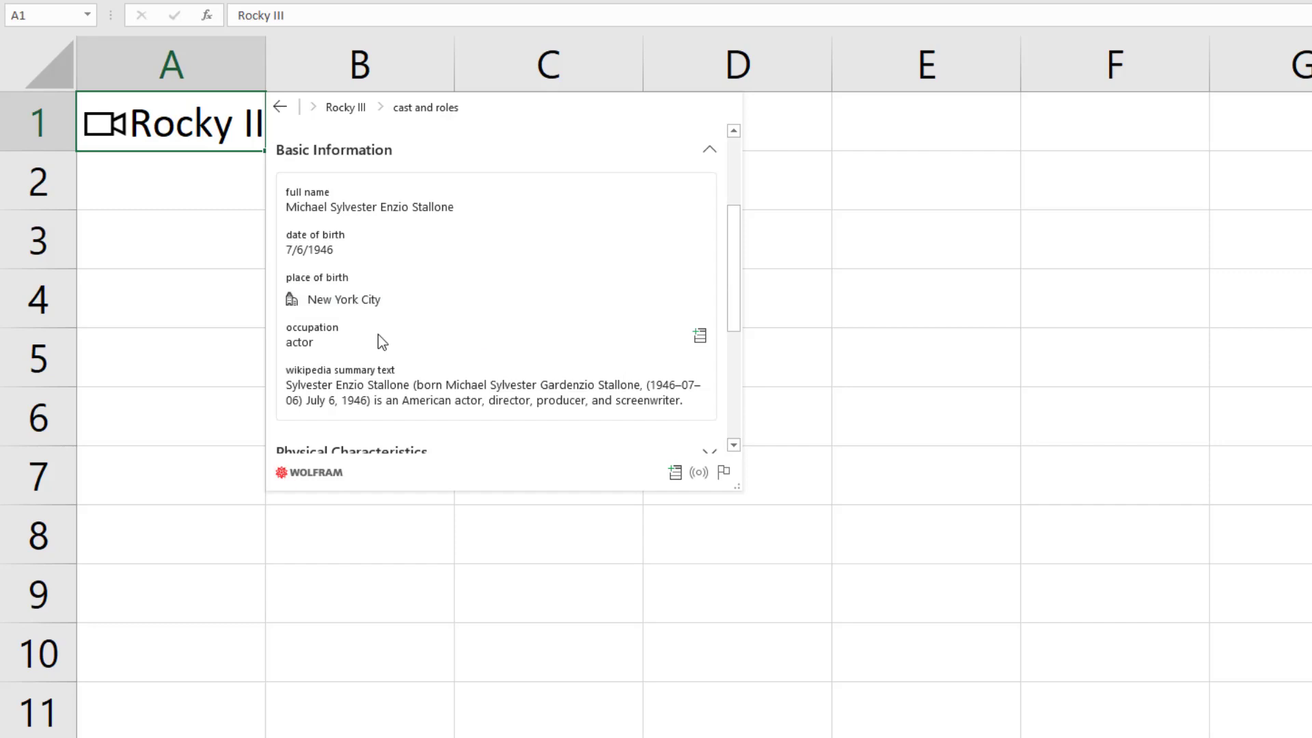
Follow the place of birth to the New York City card, examine its geographic information and close the card
left_click(294, 301)
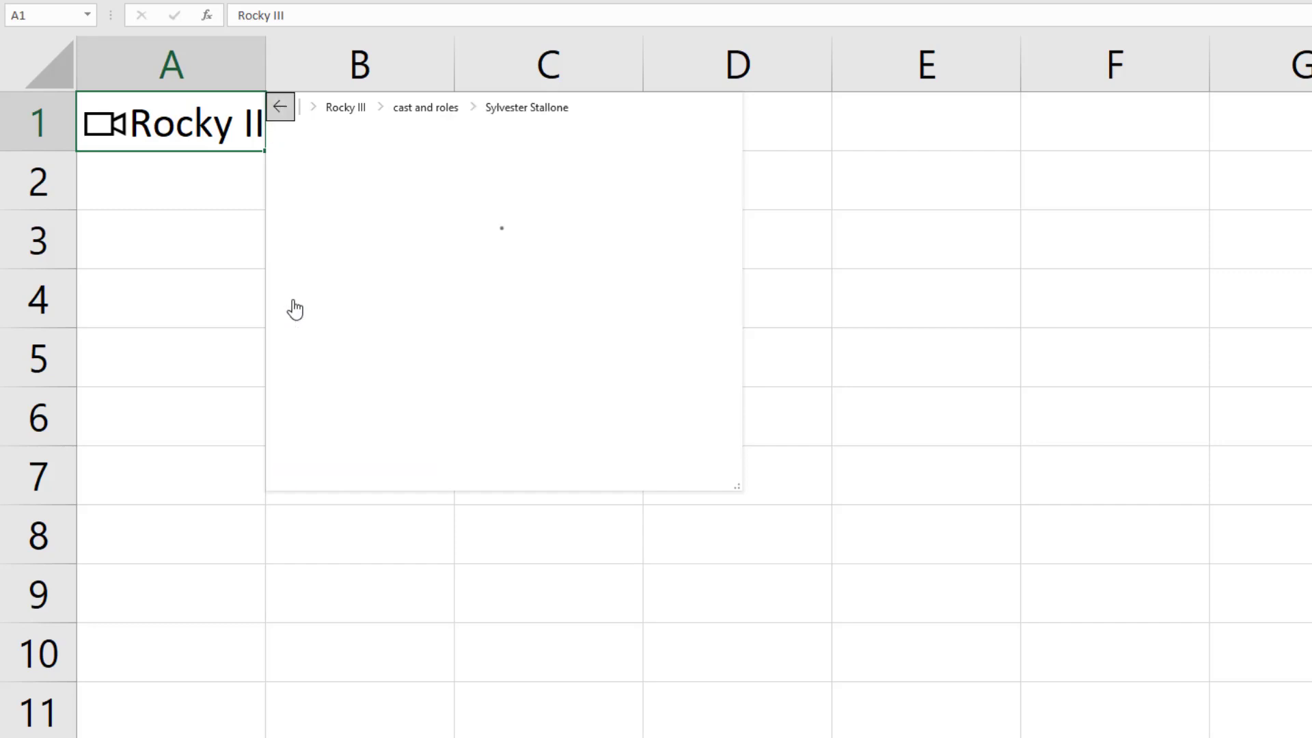
scroll(533, 342, "down", 2)
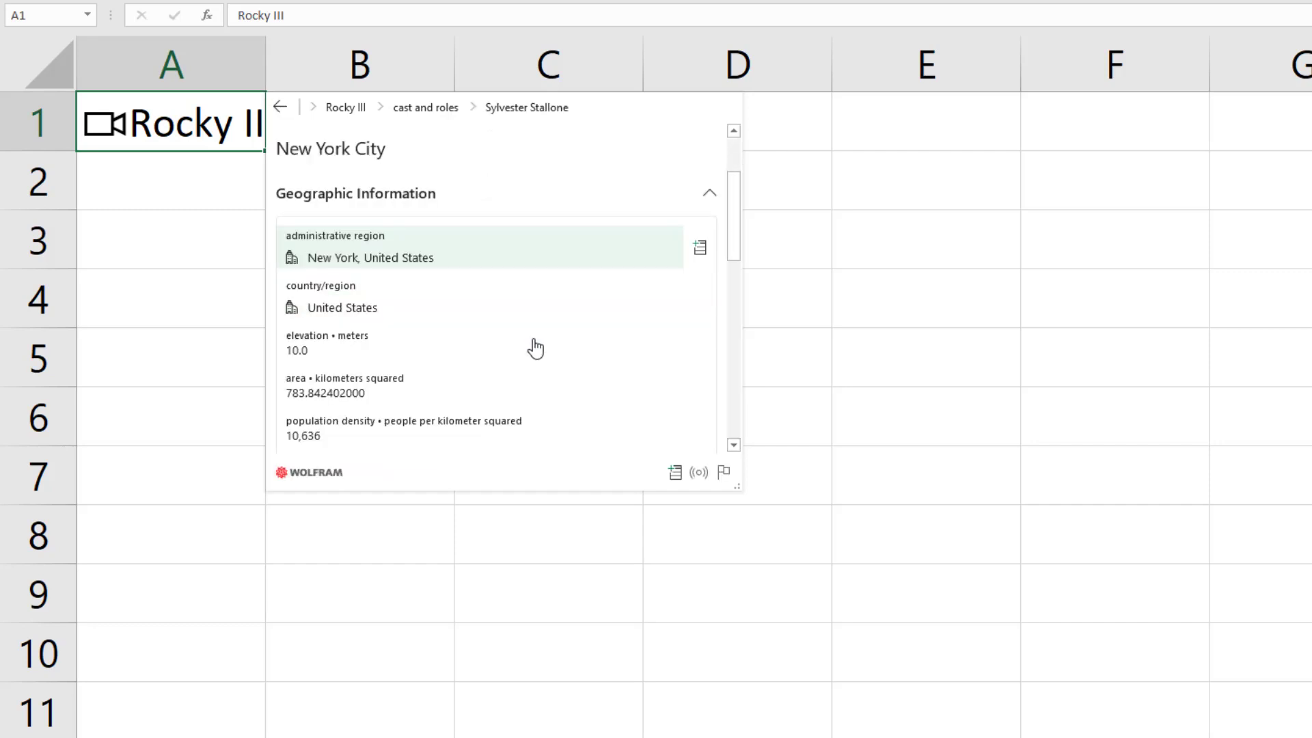
scroll(469, 351, "down", 3)
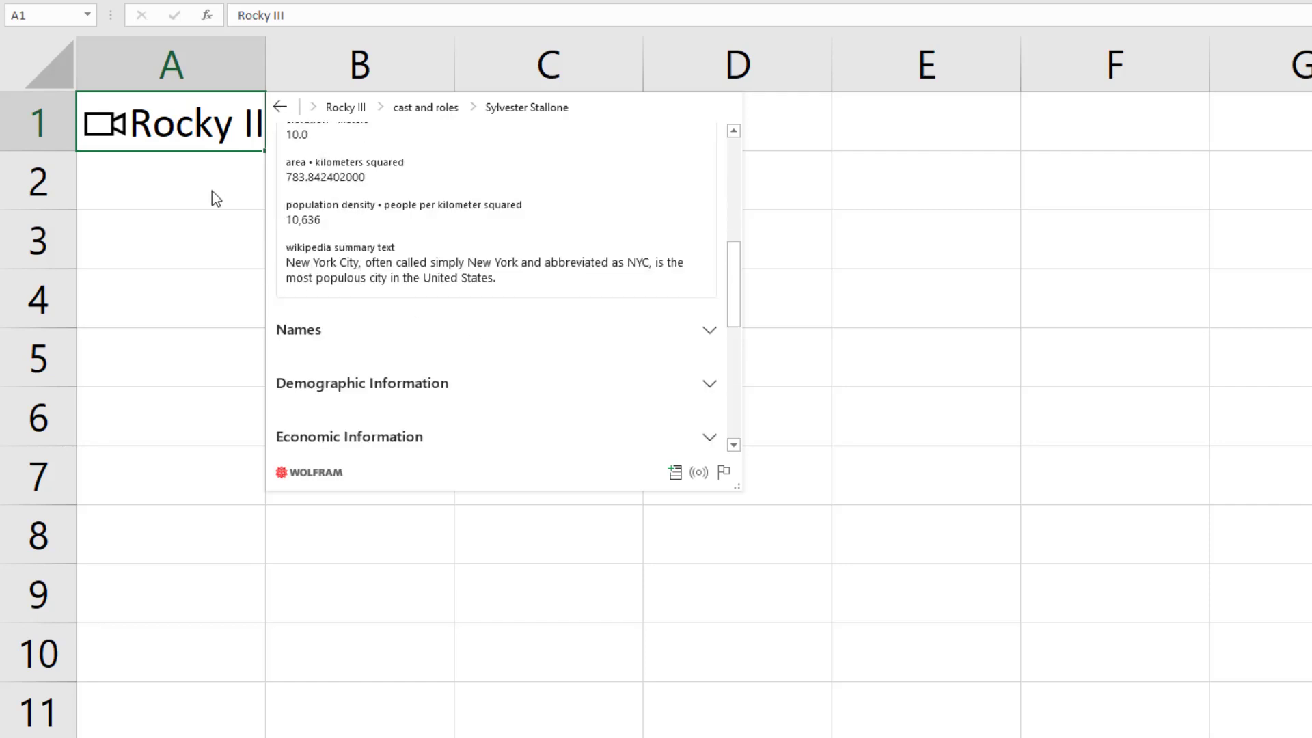
key("Escape")
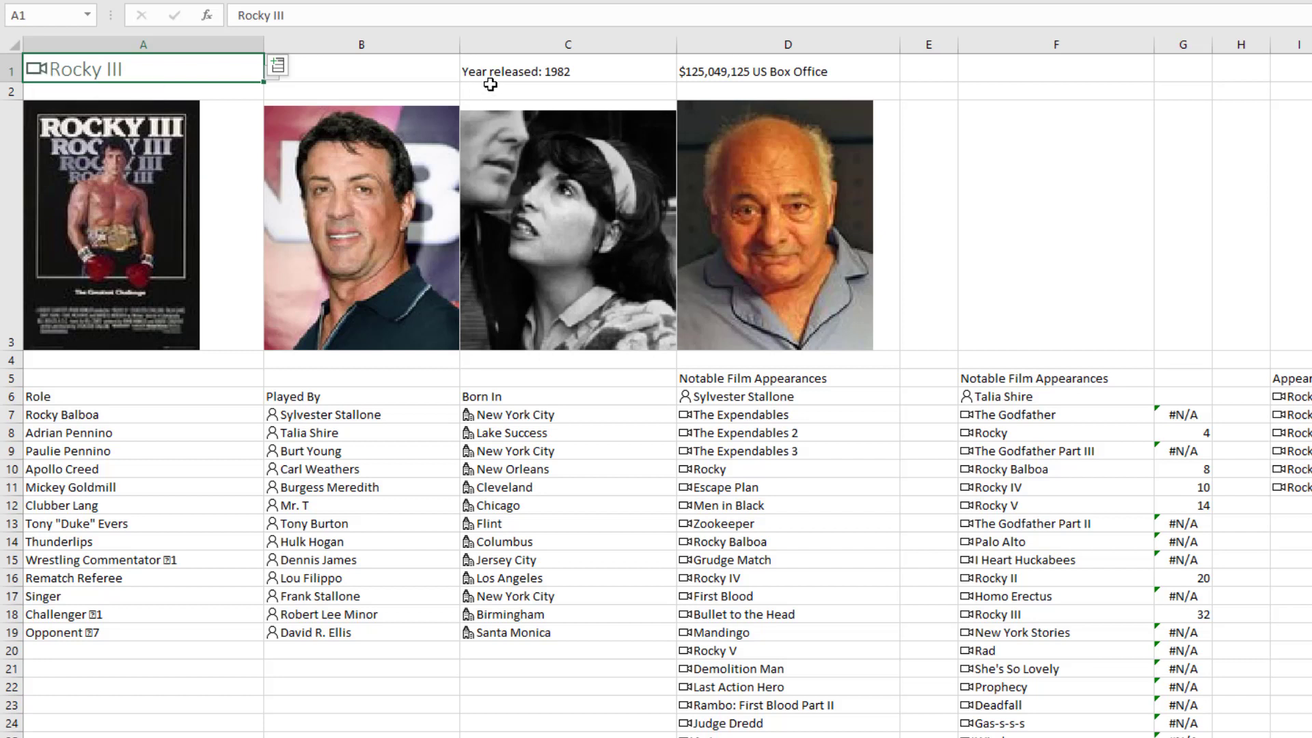
Inspect the release year and US box office formulas in C1 and D1, and the custom number format of C1
left_click(513, 72)
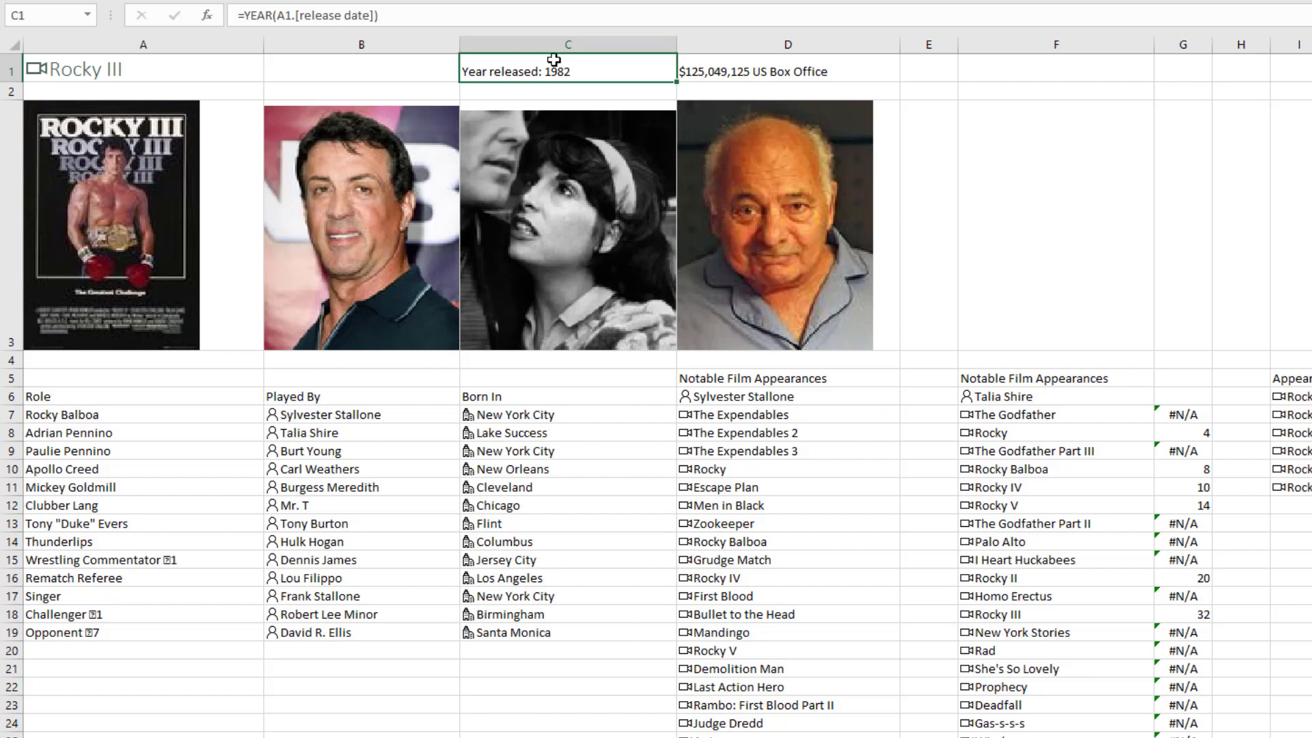
left_click(730, 74)
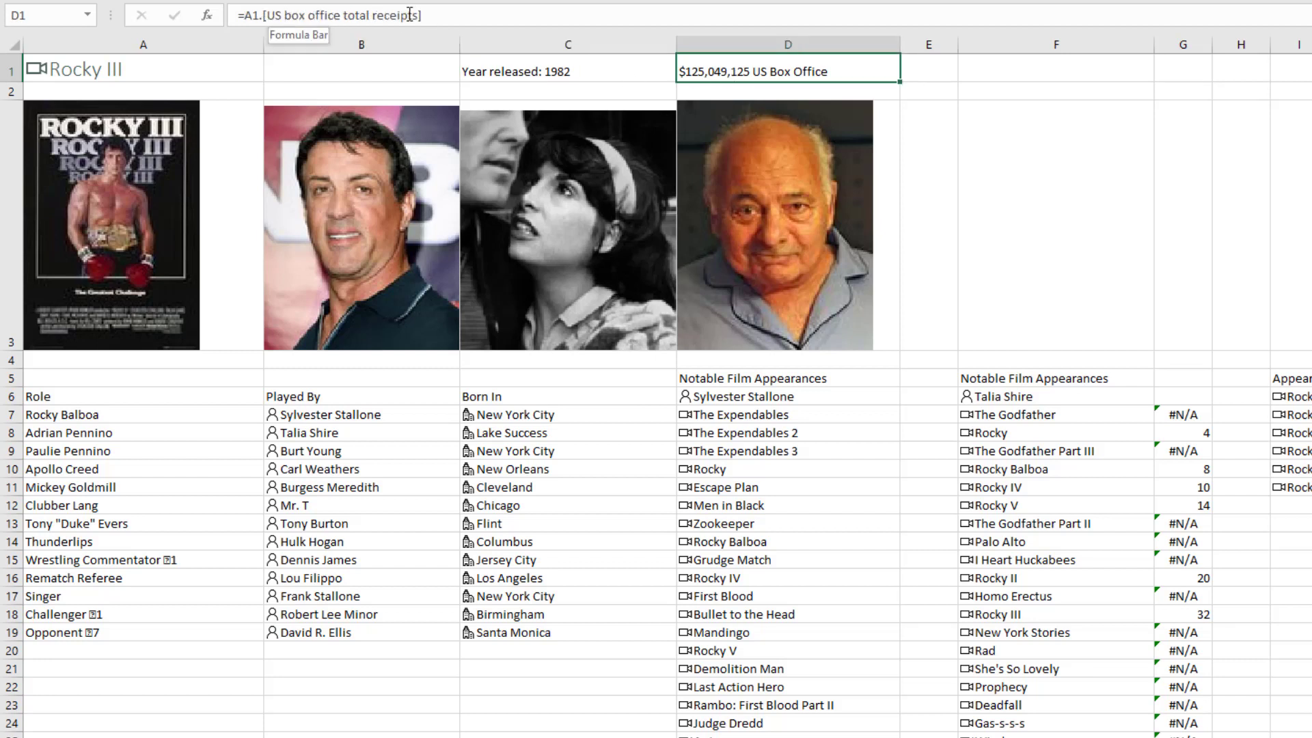
left_click(512, 69)
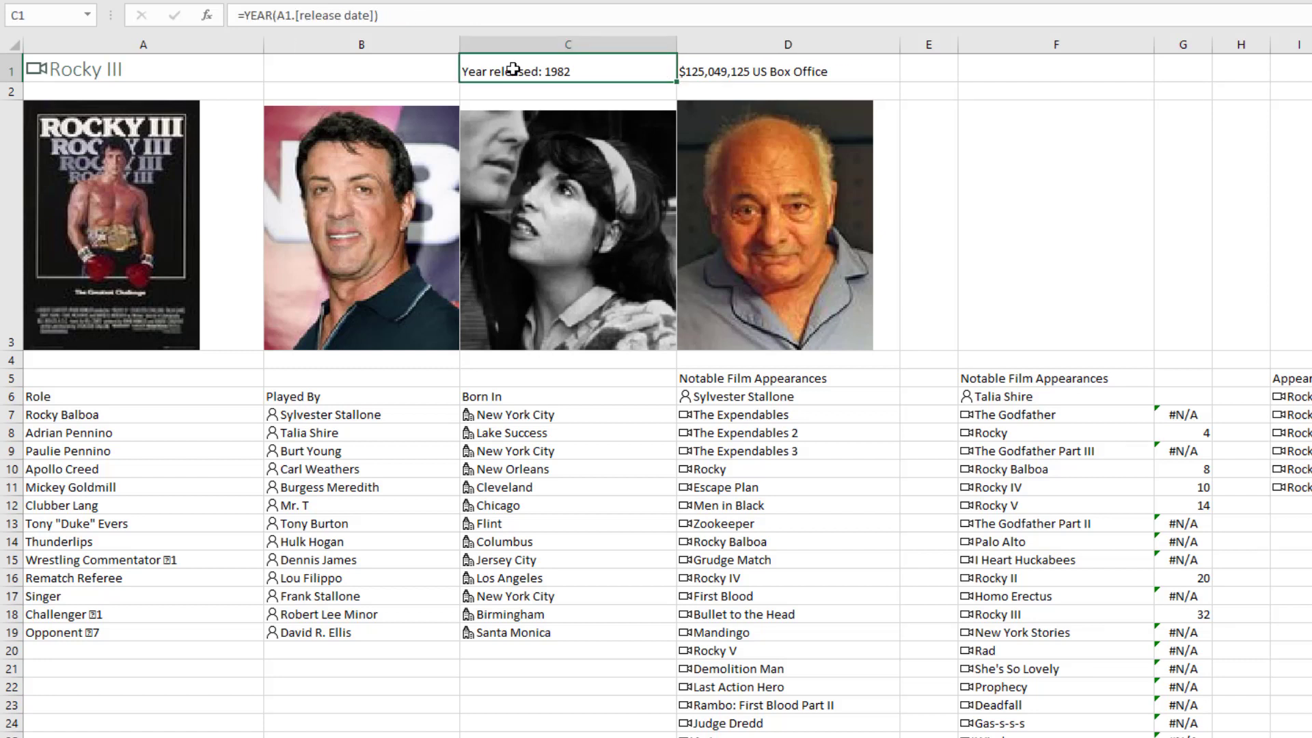
key("ctrl+1")
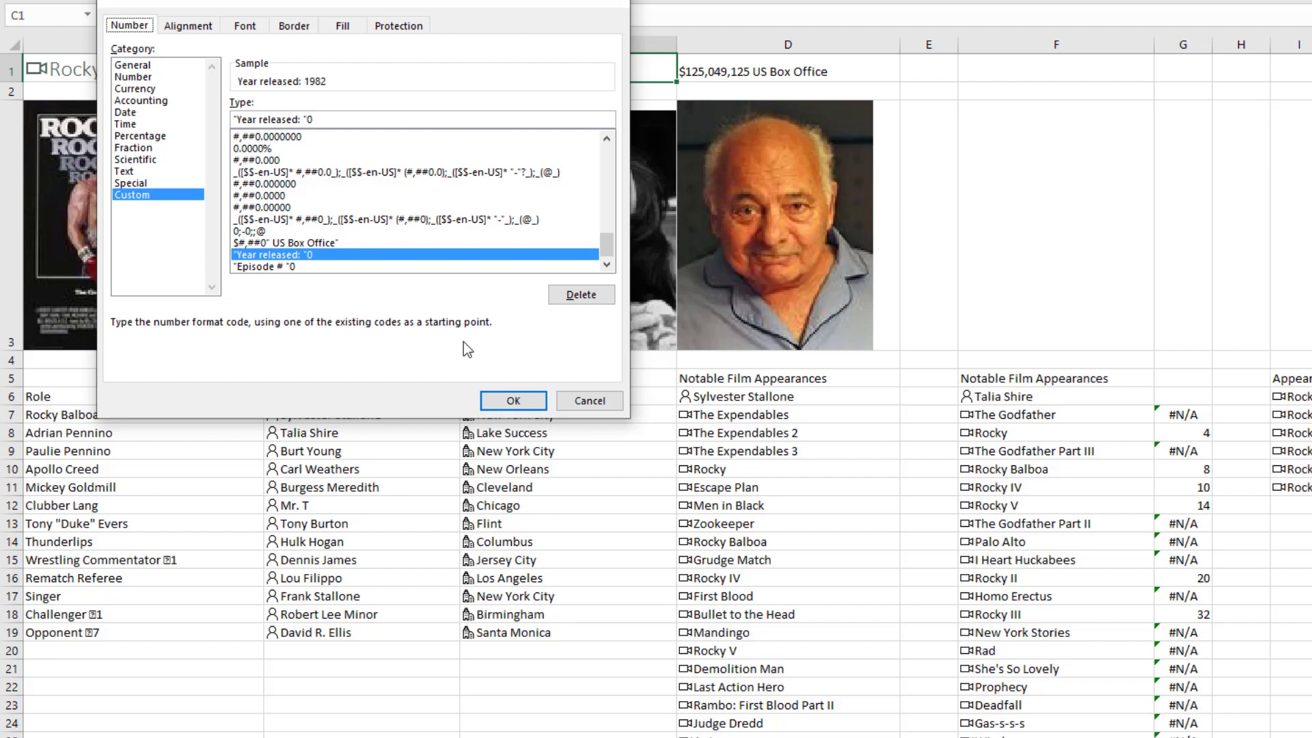
left_click(505, 401)
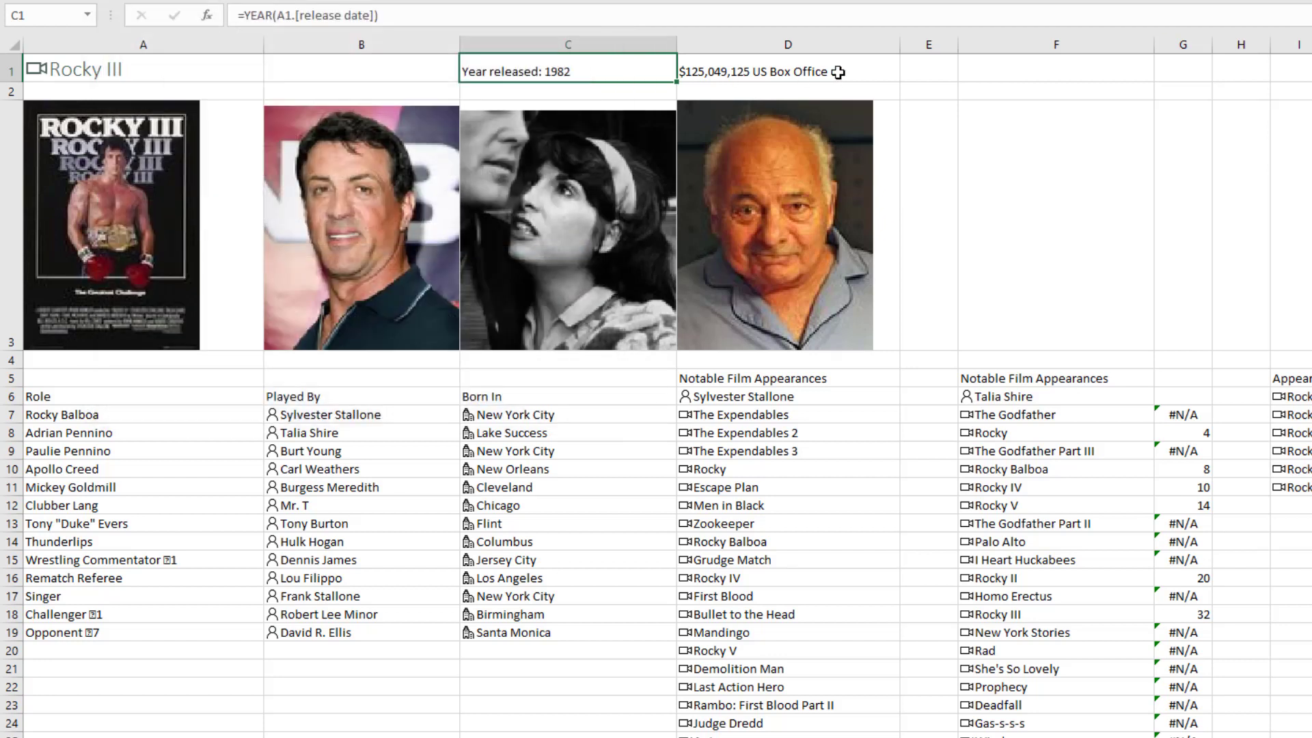
Inspect the image formulas behind the movie poster and the three actor photos in A3 through D3
left_click(107, 169)
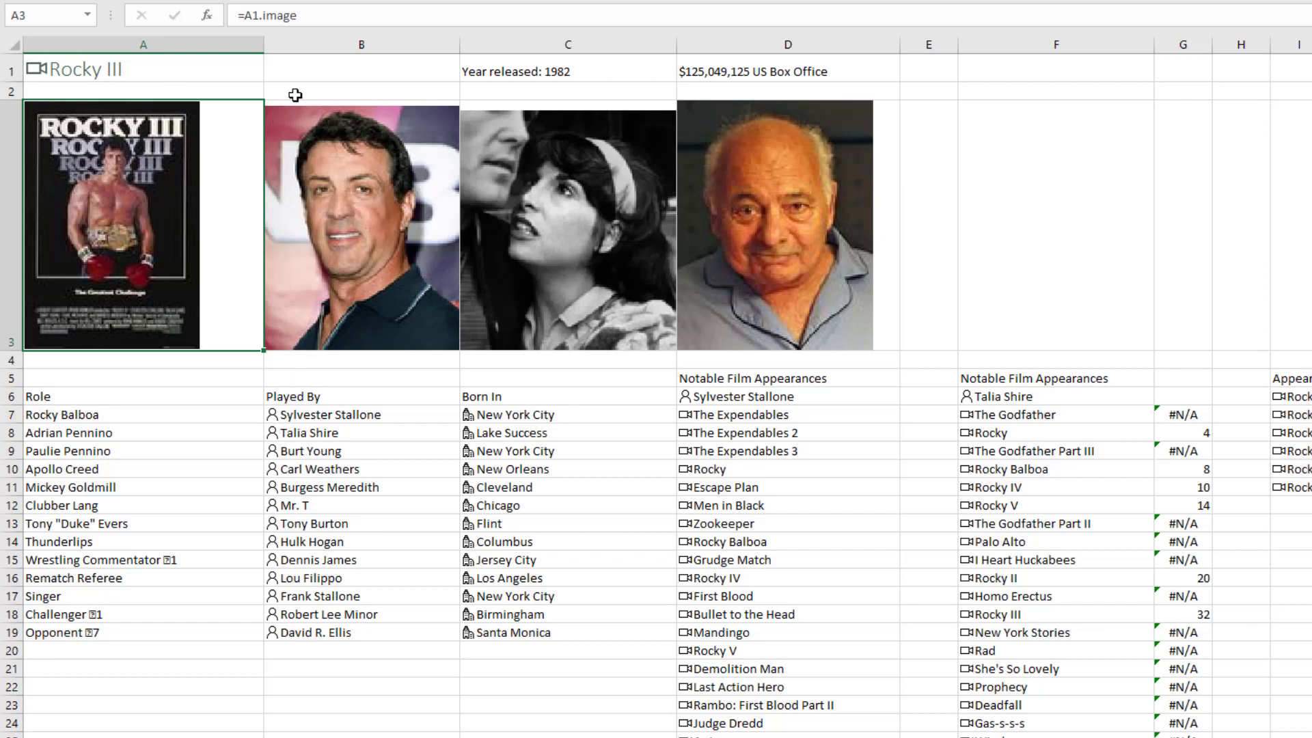
key("Right")
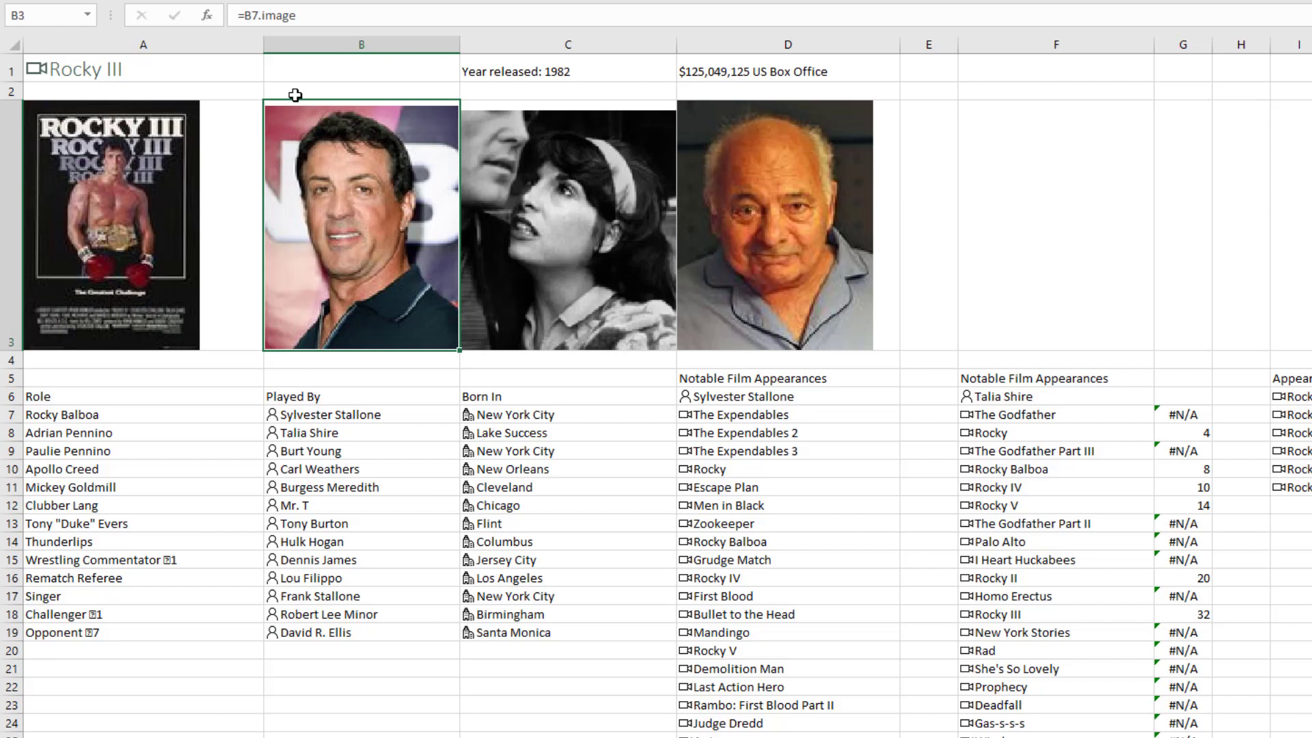
key("Right")
key("Right")
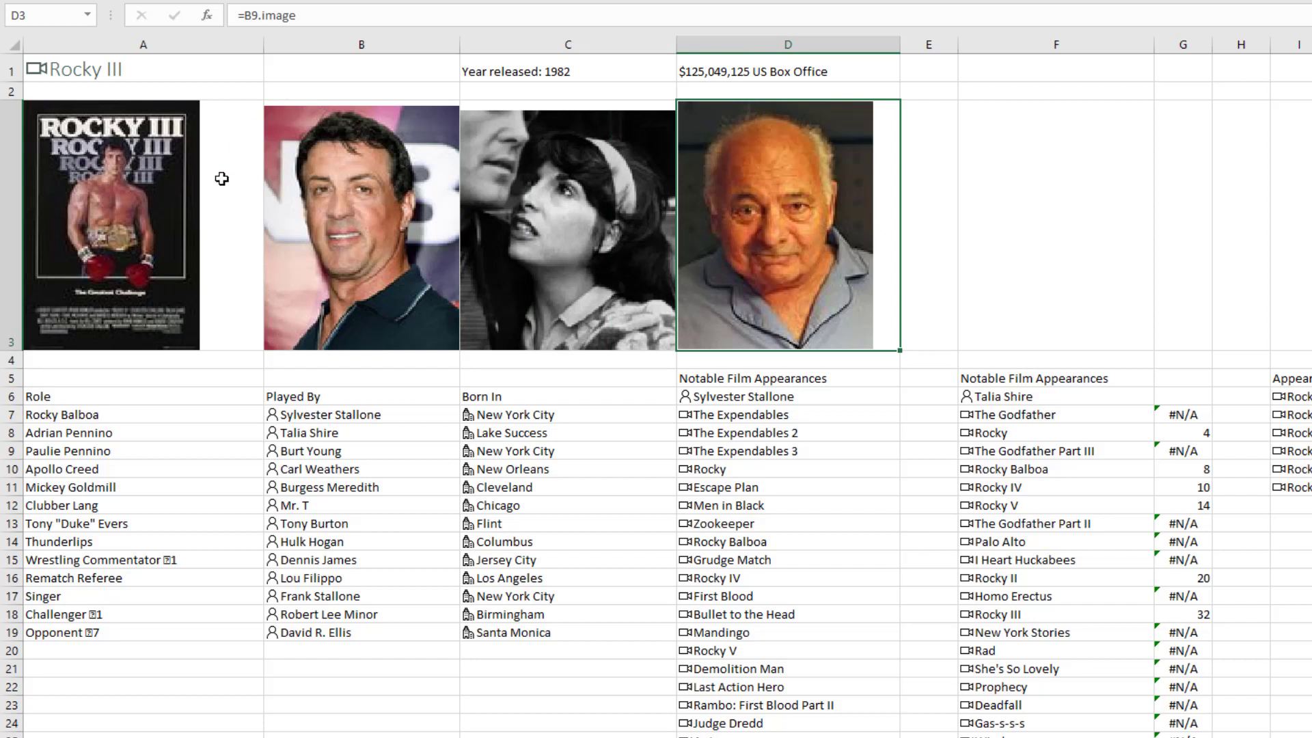
Inspect the formulas in A7, B7 and C7 that return the roles, cast members and birthplaces
left_click(68, 416)
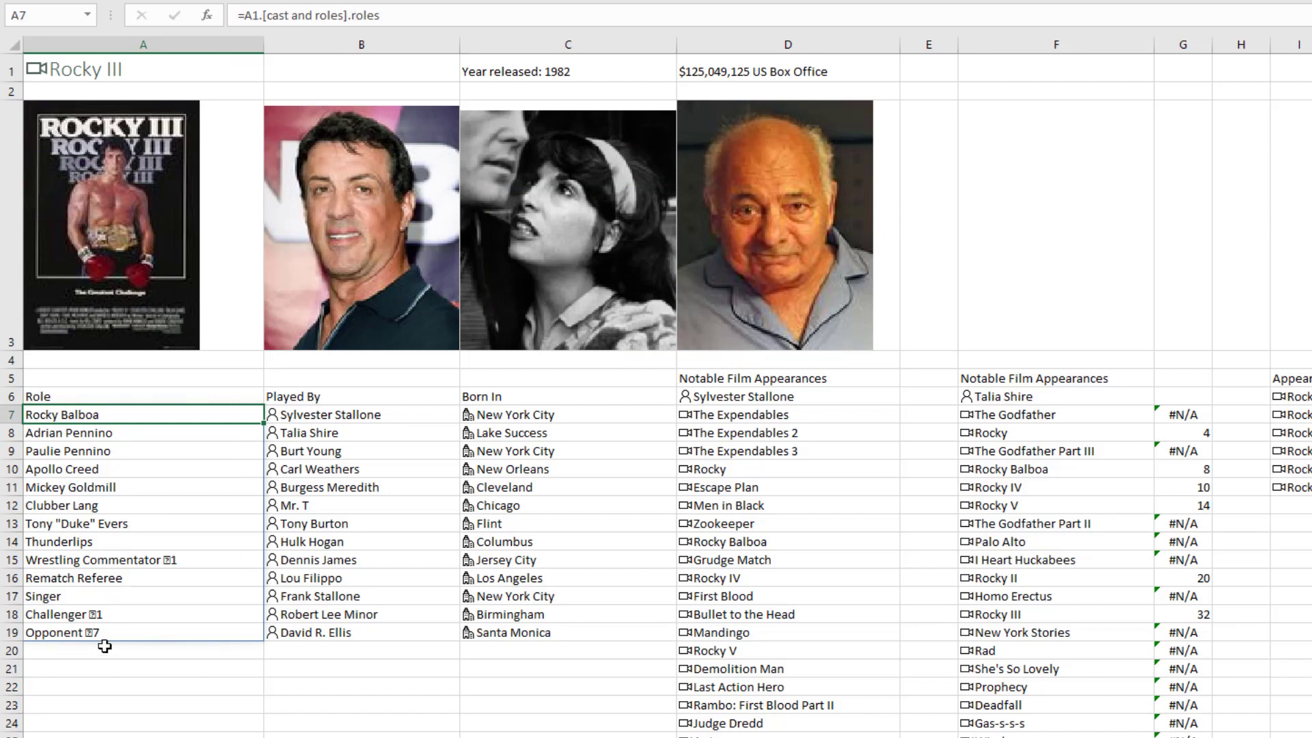
left_click(297, 415)
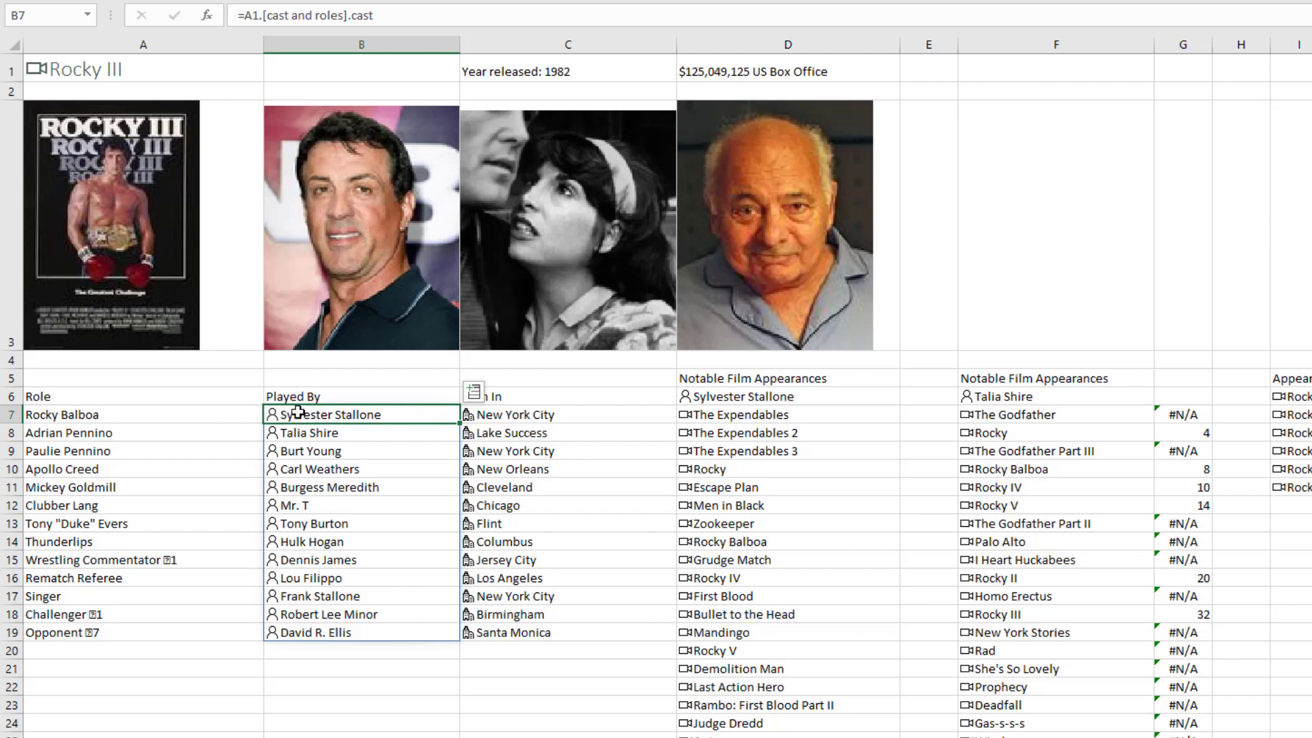
left_click(511, 415)
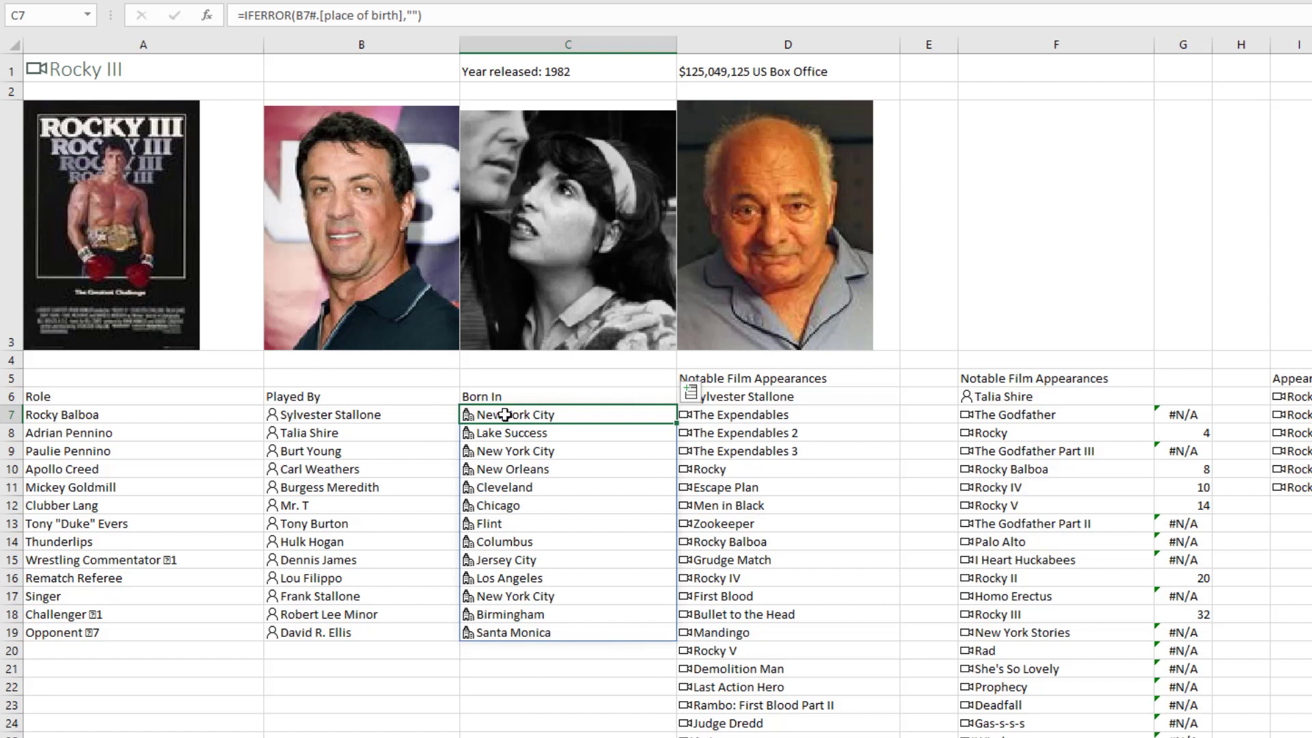
Inspect the notable film appearance formulas in columns D and F and the matching formula in G7
left_click(758, 400)
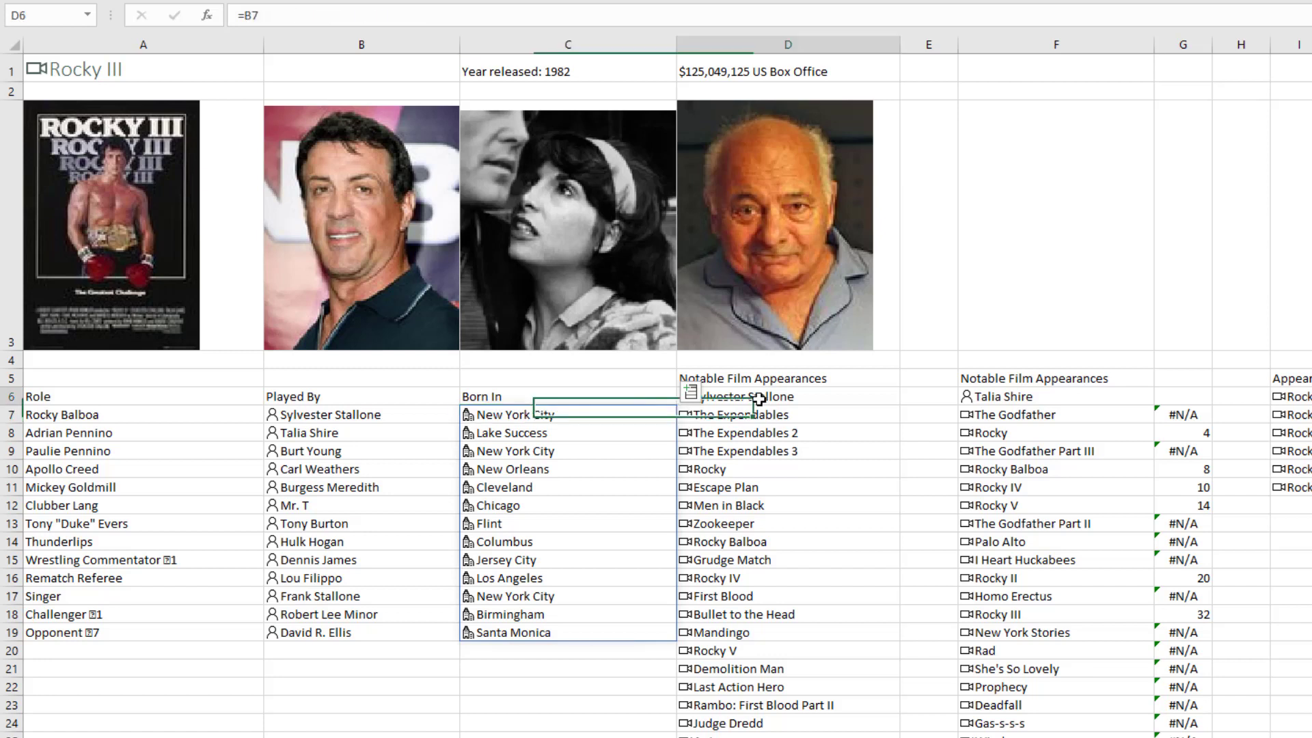
left_click(714, 416)
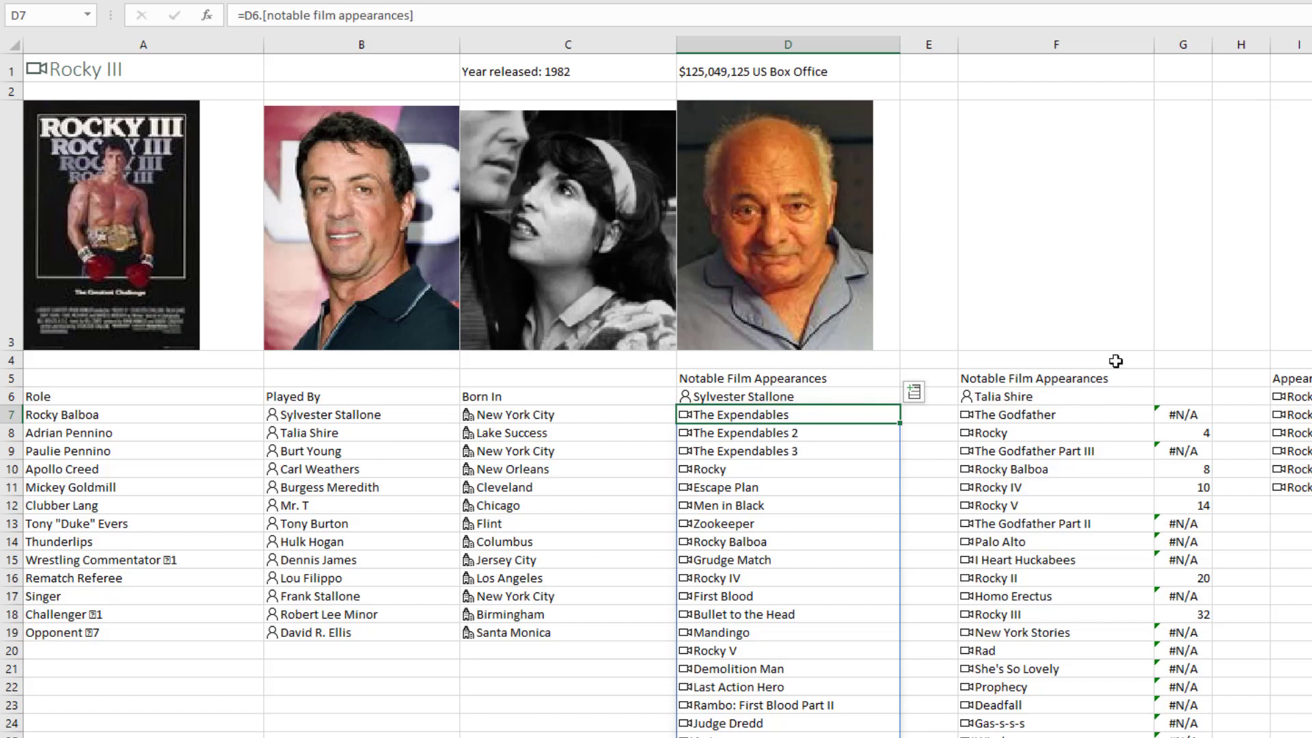
left_click(1038, 419)
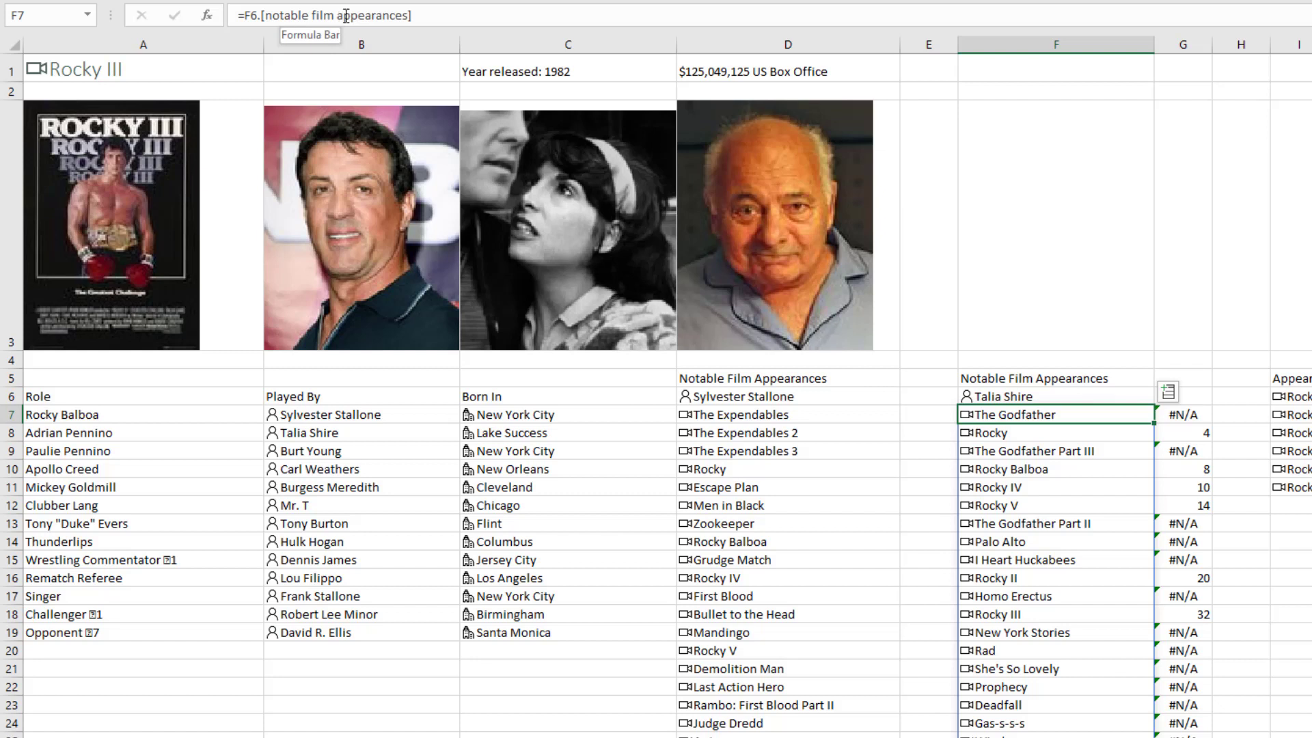
left_click(1192, 418)
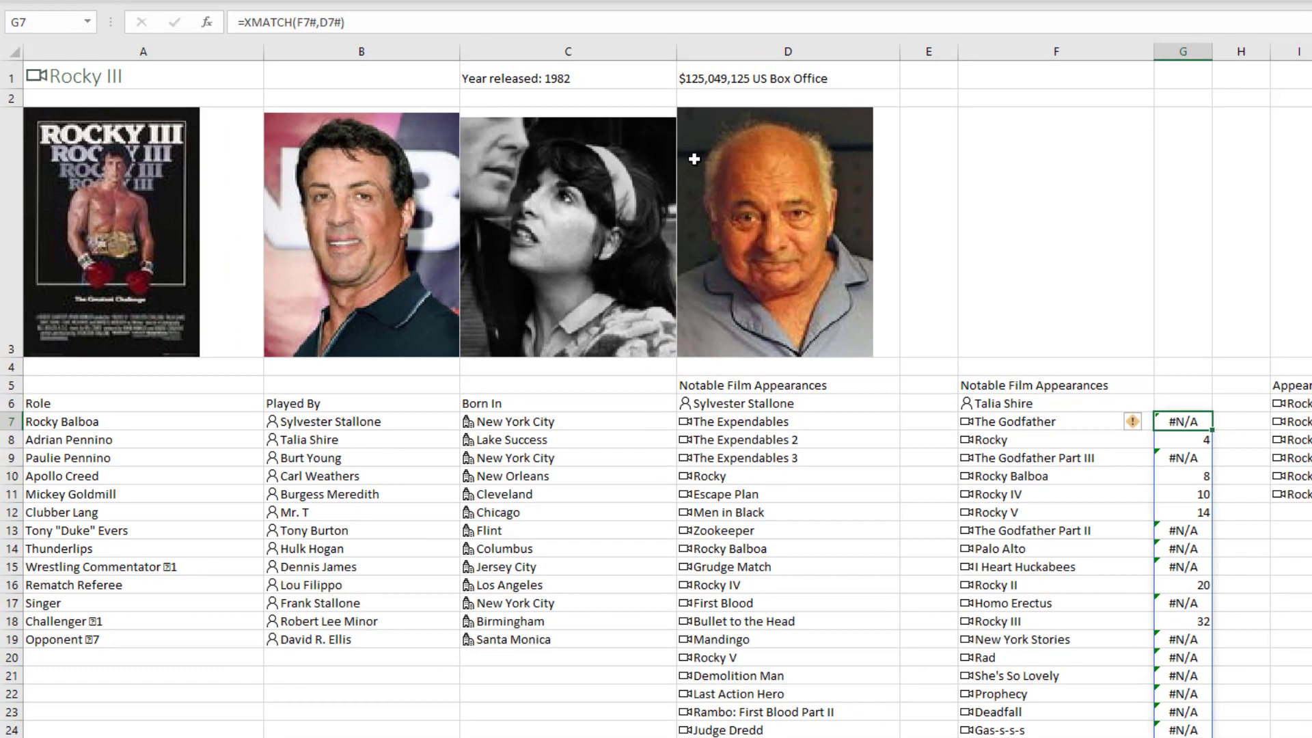
Choose Ghostbusters as the movie in cell A1
left_click(103, 78)
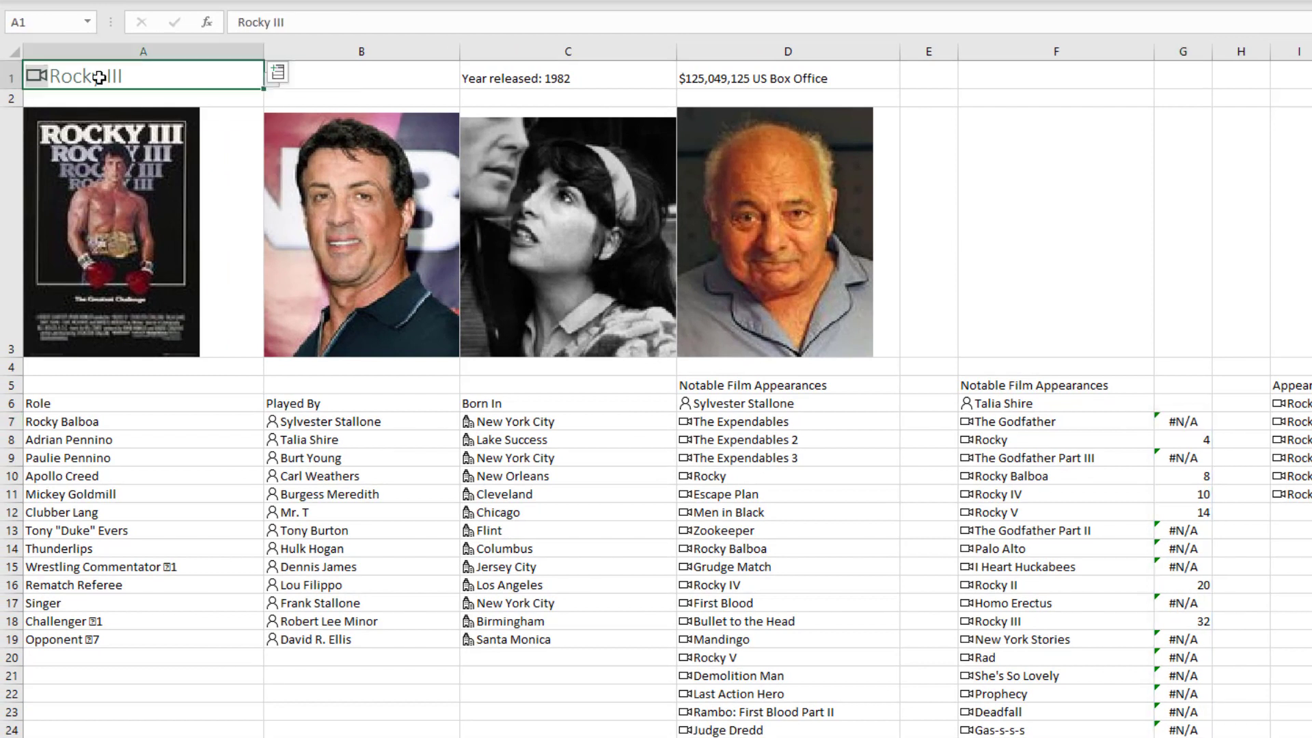
left_click(270, 87)
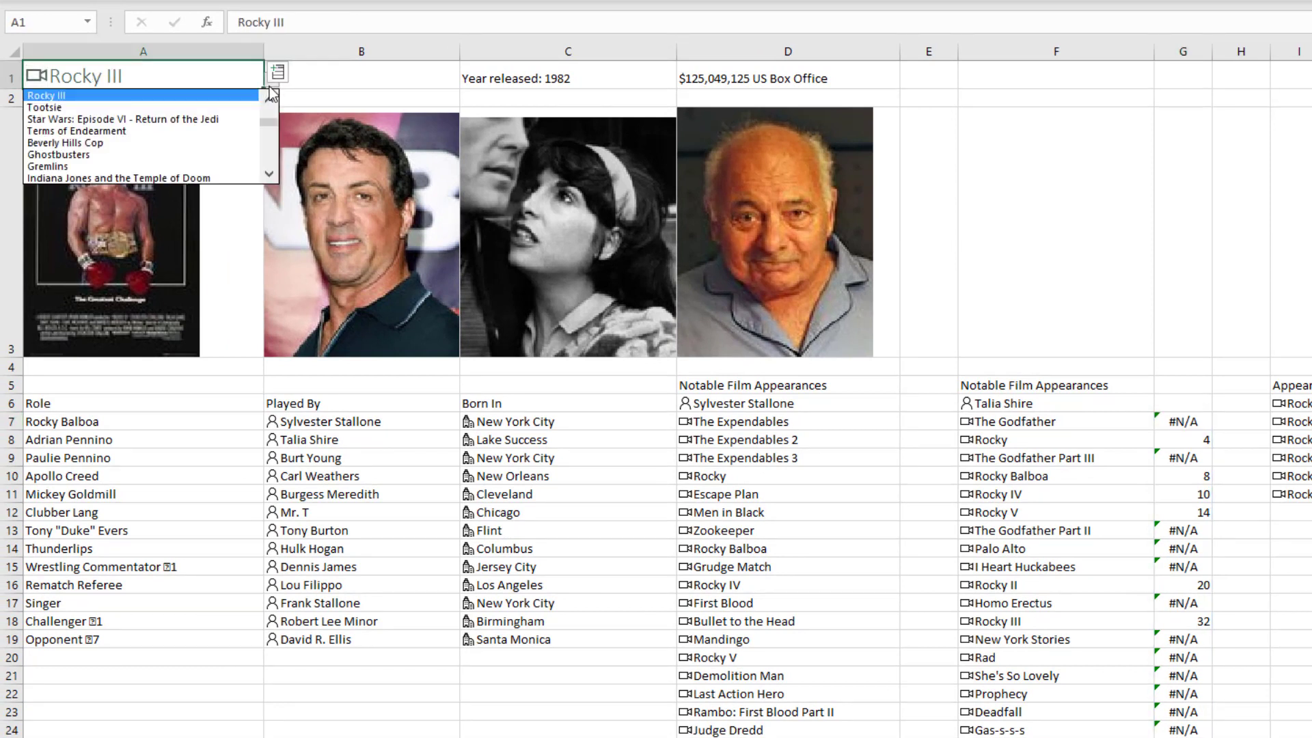
left_click(89, 154)
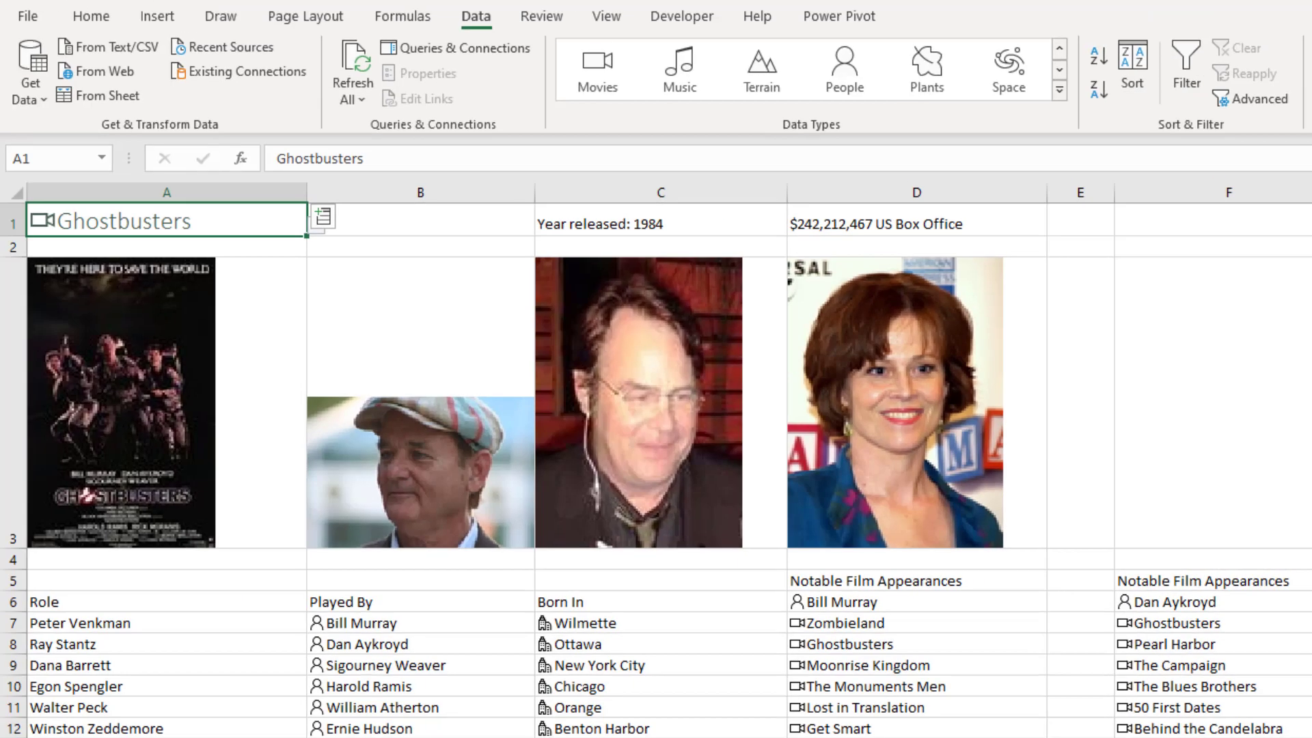
View the full gallery of available data types and close it
left_click(1060, 92)
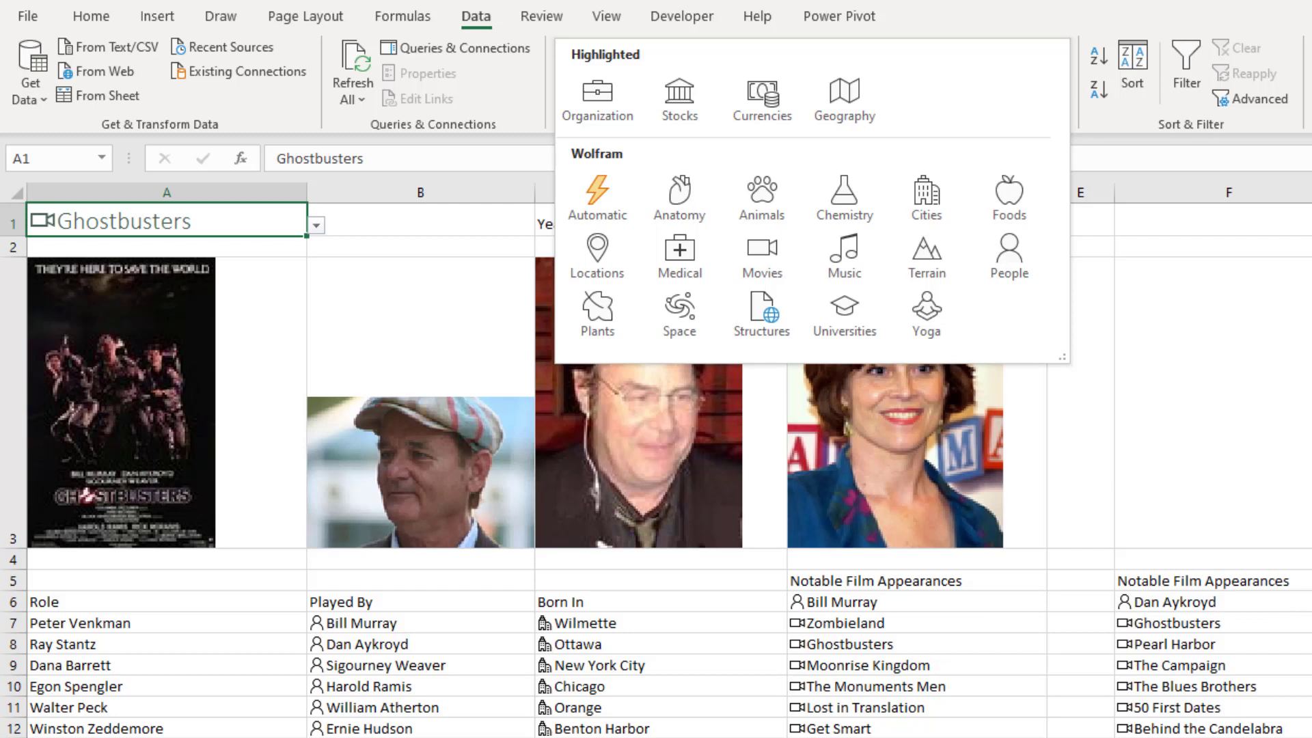
key("Escape")
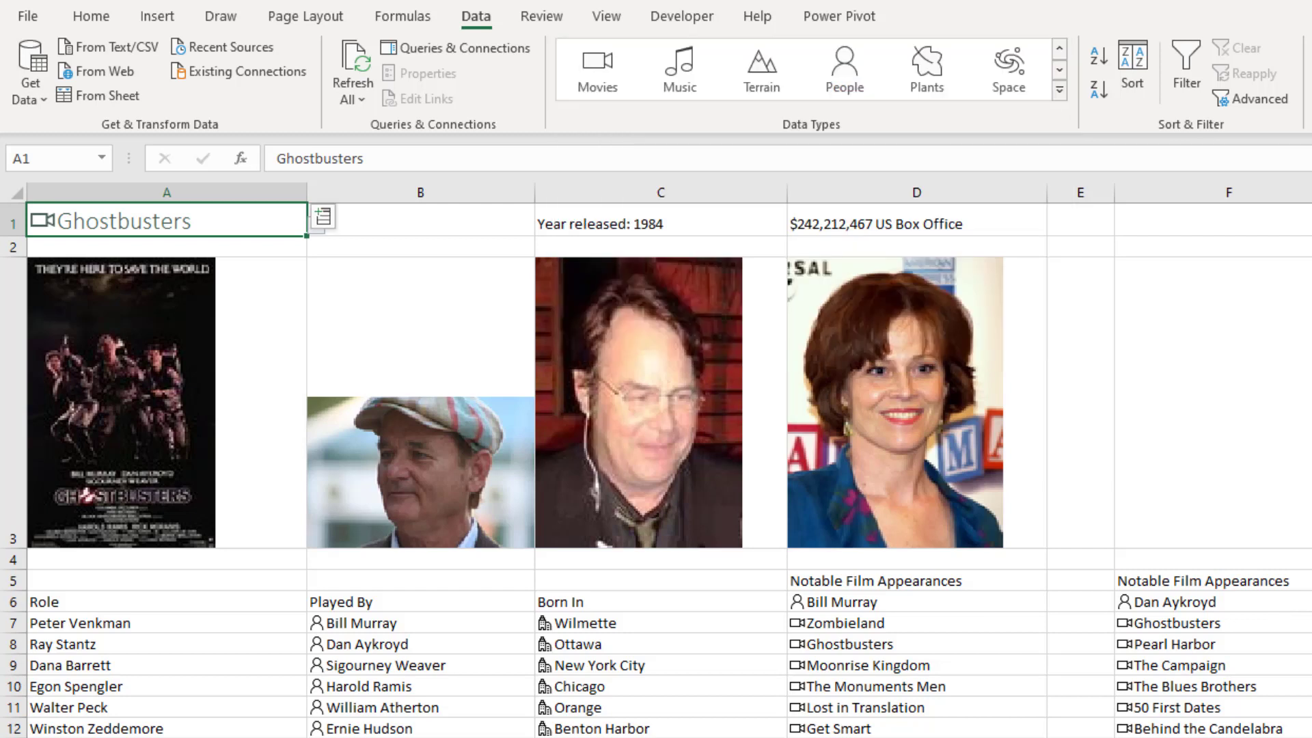